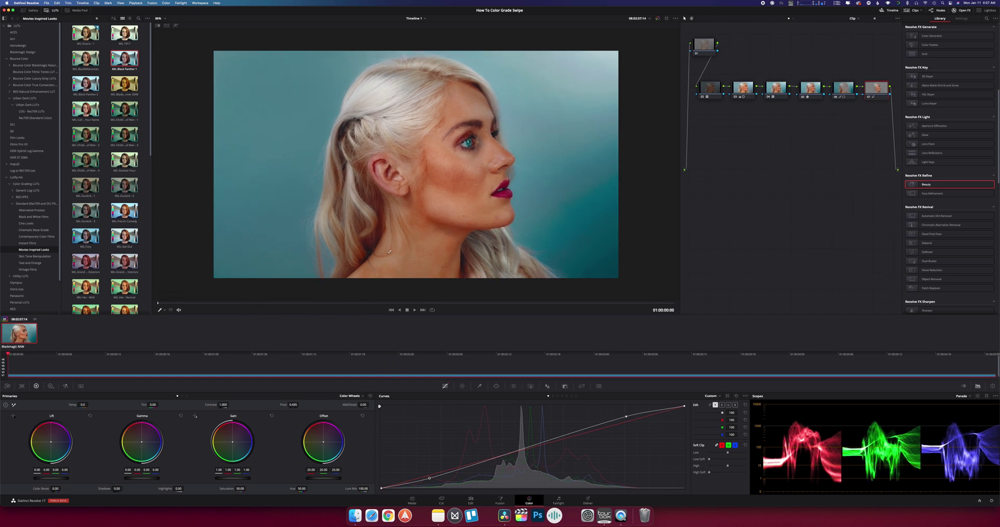
Compare the portrait with its grade bypassed, then step through correction nodes 02–04
click(658, 18)
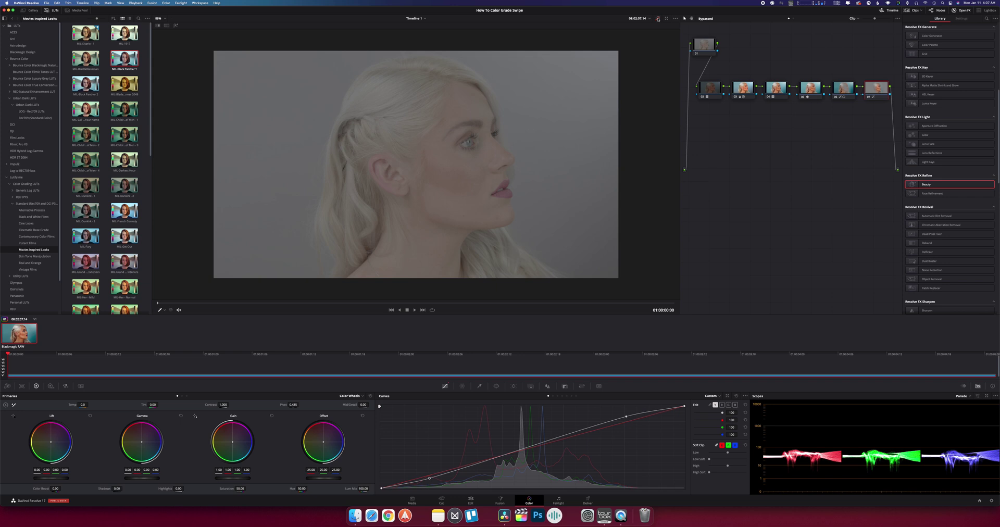
click(658, 18)
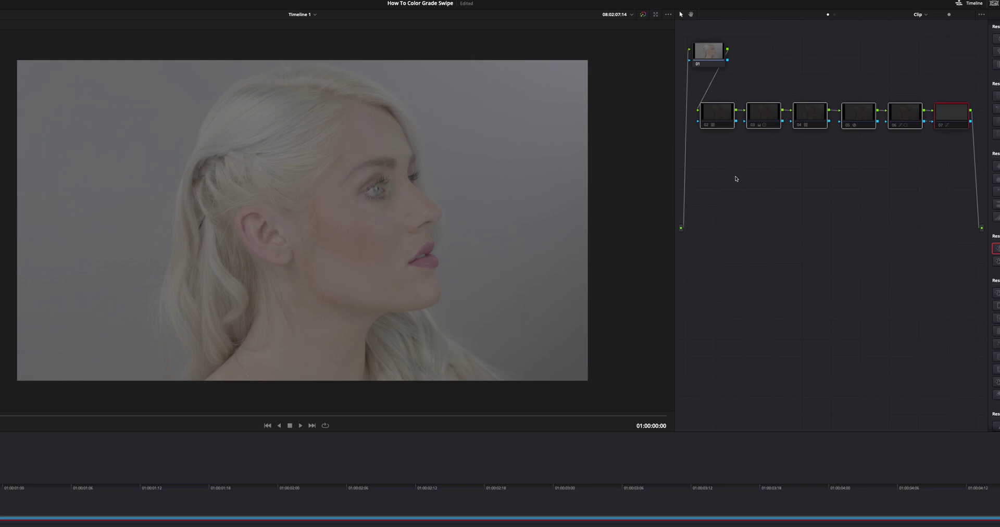
click(716, 115)
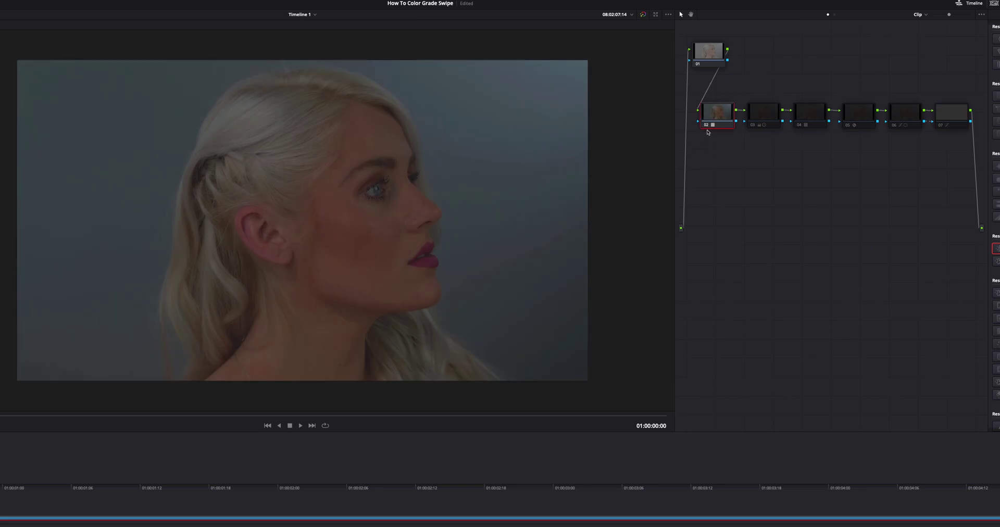
click(762, 116)
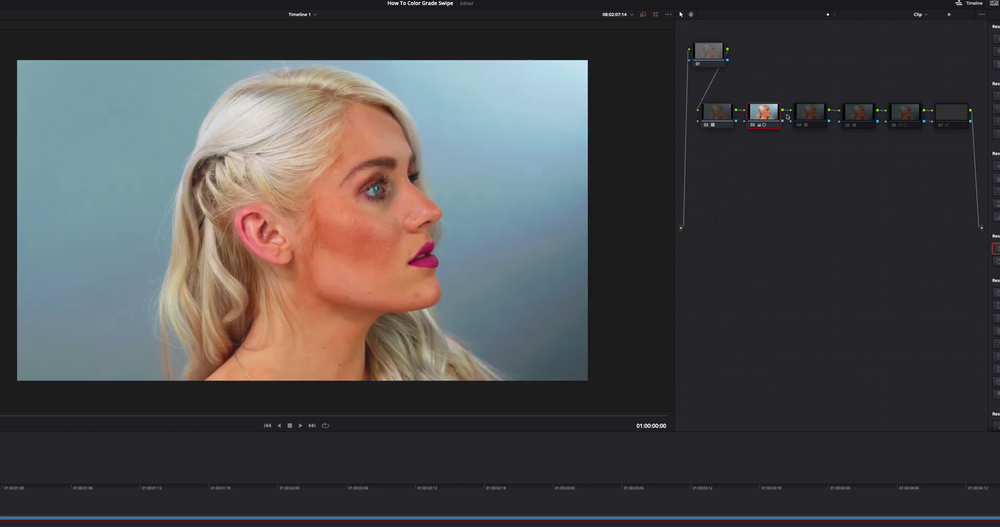
click(809, 116)
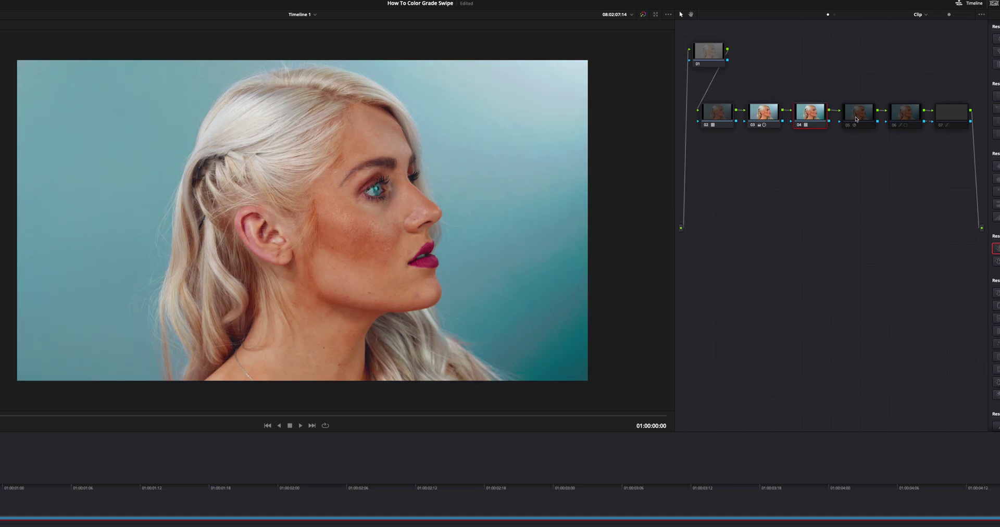
Re-enable correction nodes 05, 06 and 07 with Ctrl+D
click(859, 114)
key(ctrl+d)
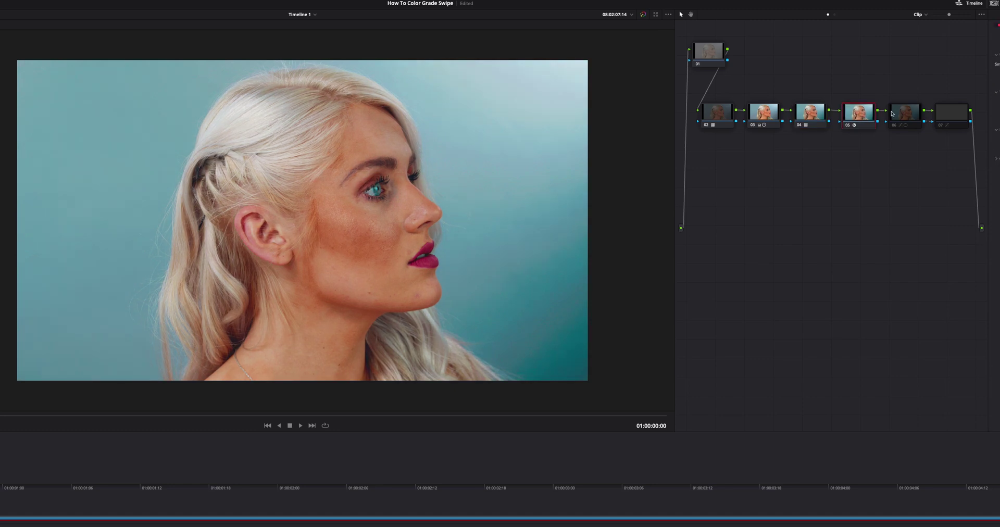
click(903, 112)
key(ctrl+d)
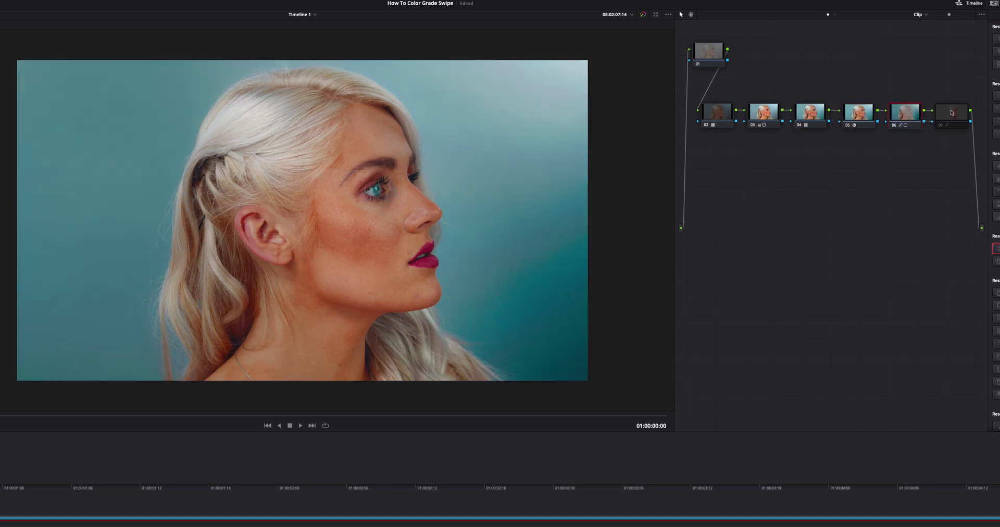
click(951, 113)
key(ctrl+d)
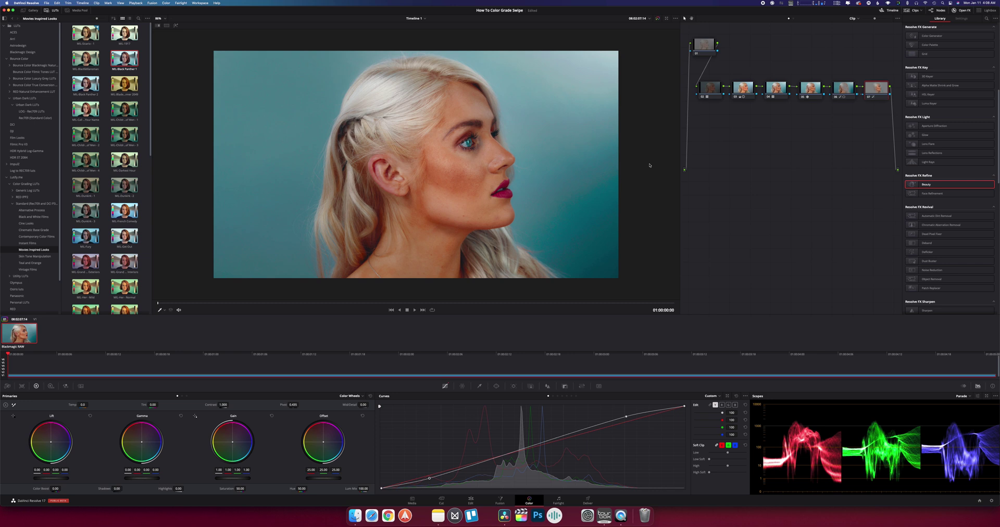
On the Edit page, Alt-drag the V1 portrait clip upward to duplicate it onto tracks V2–V7
click(470, 500)
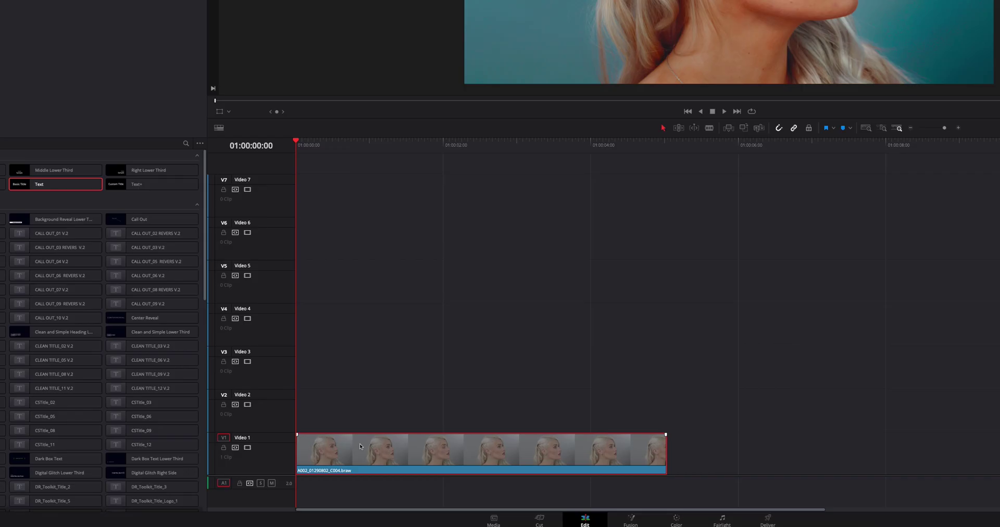
drag(359, 444, 334, 207)
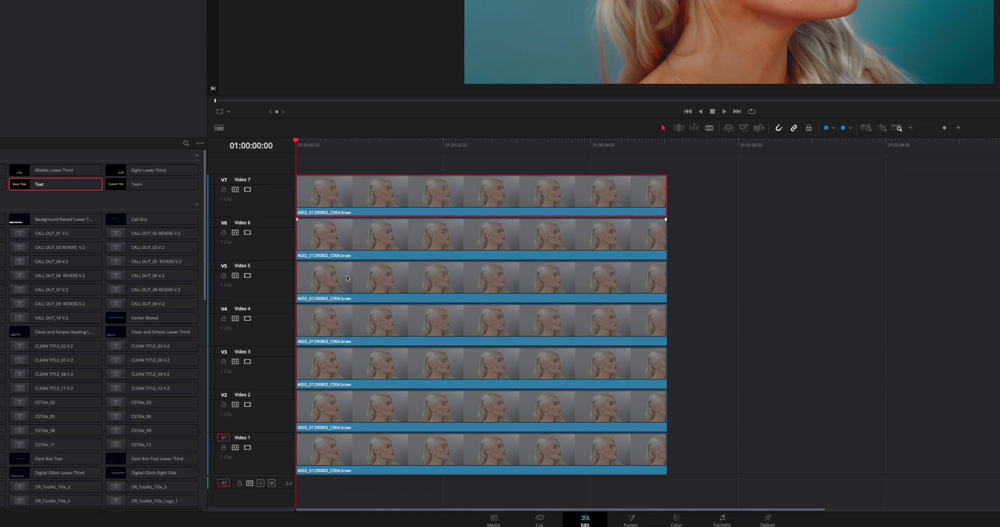
key(ctrl+shift+a)
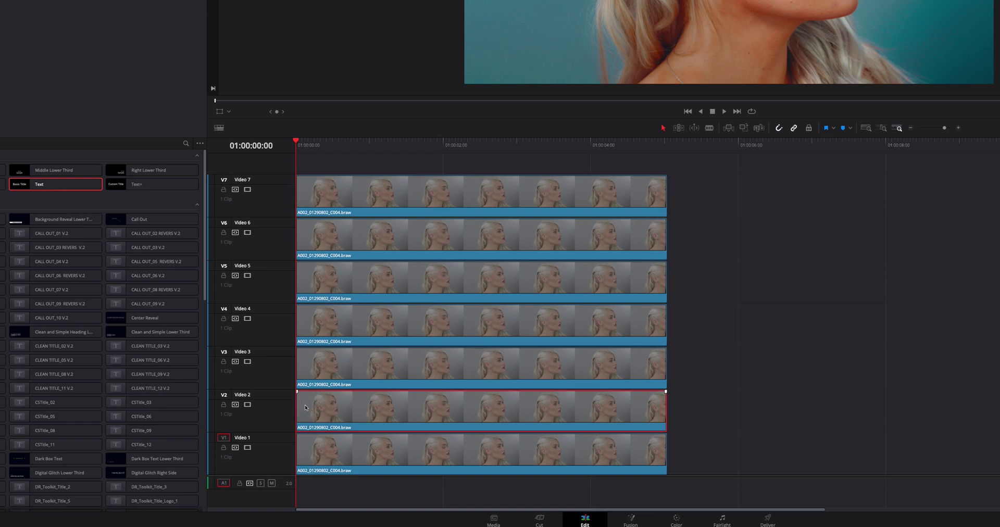
Trim the heads of the Video 2, 4, 5, 6 and 7 clips to start progressively later
drag(309, 408, 321, 404)
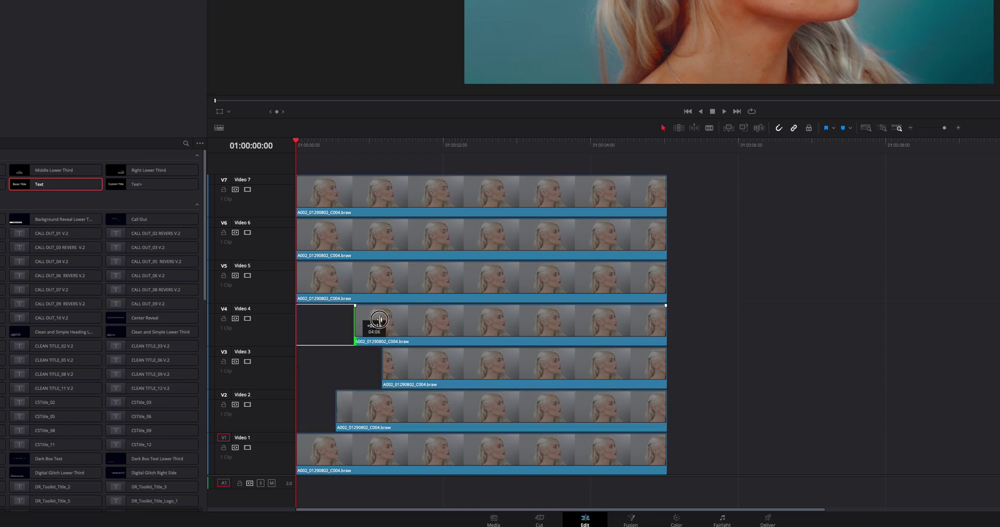
drag(375, 323, 439, 322)
drag(297, 278, 447, 290)
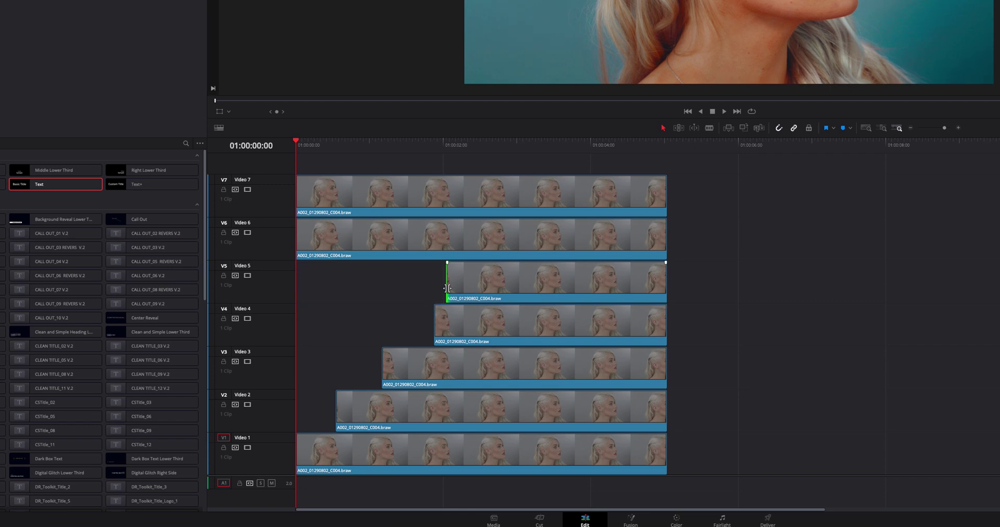
drag(450, 284, 476, 284)
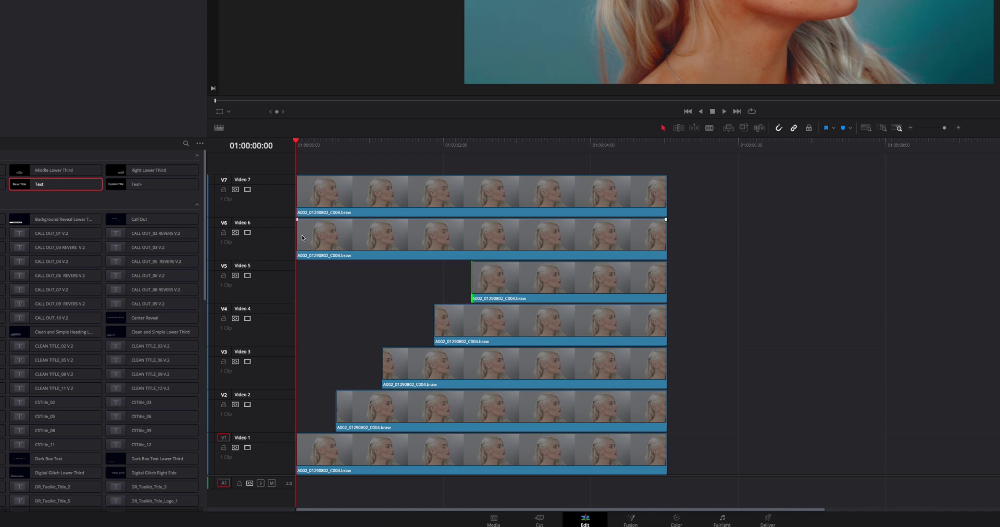
drag(297, 233, 515, 238)
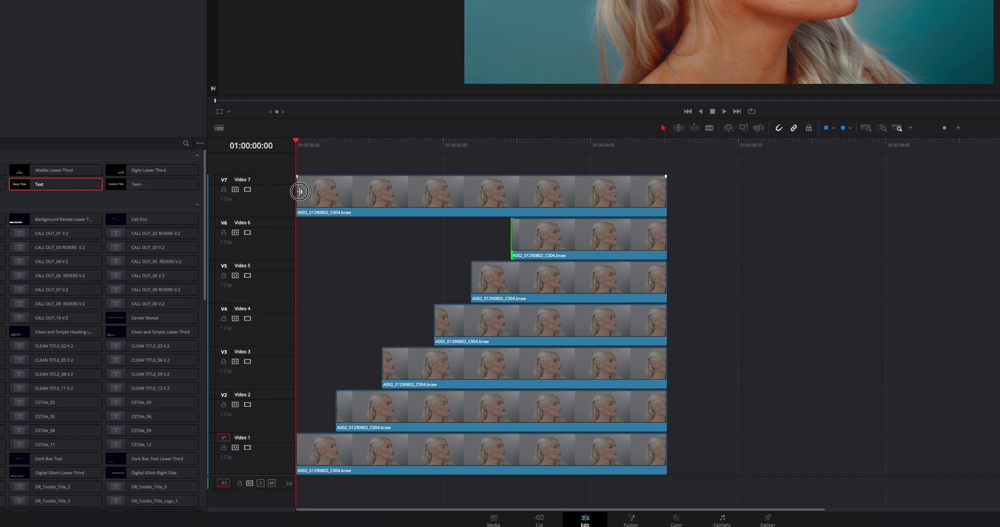
drag(299, 192, 581, 192)
Fine-tune the Video 6 and Video 4 start points and play back the staircase
drag(514, 237, 523, 237)
drag(472, 281, 478, 281)
drag(435, 323, 433, 323)
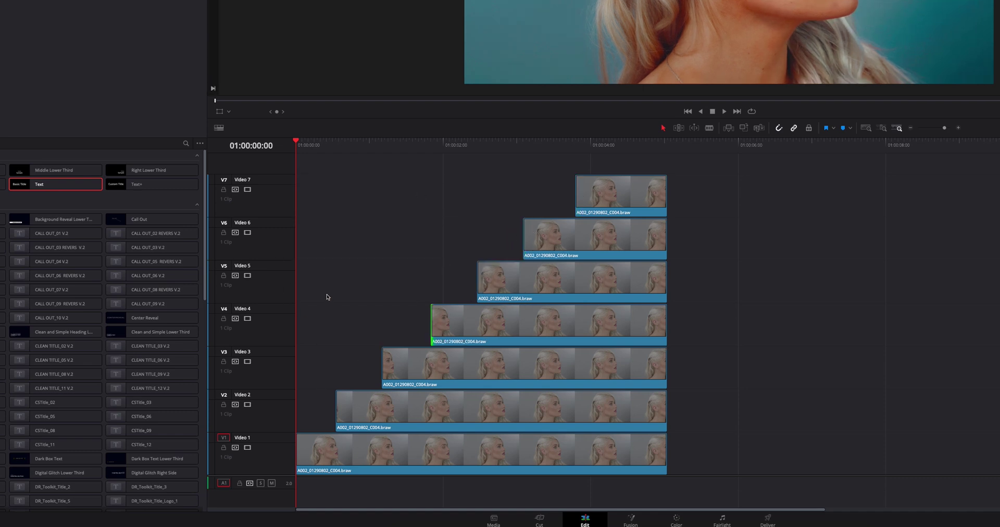
key(space)
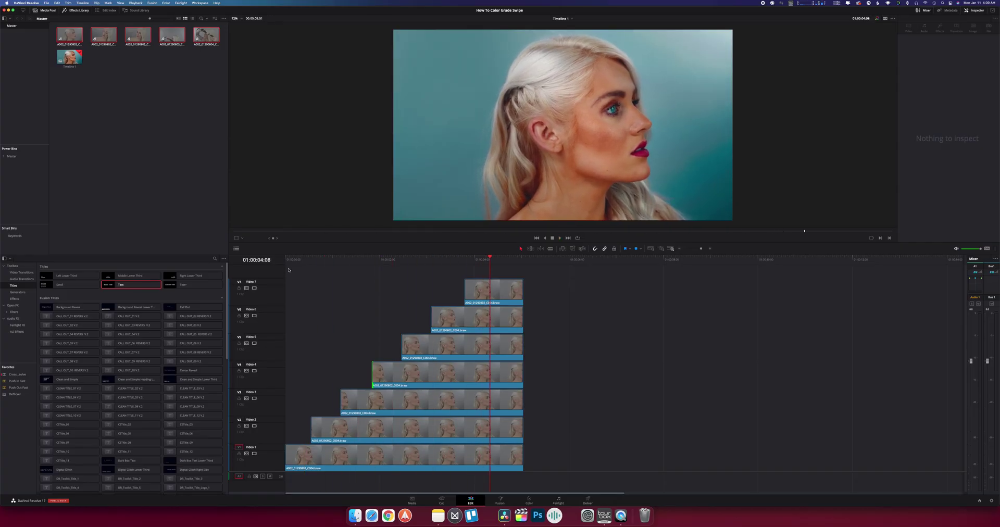
On the Color page, compare with all nodes off, then disable nodes 03–07 on the clip
click(531, 501)
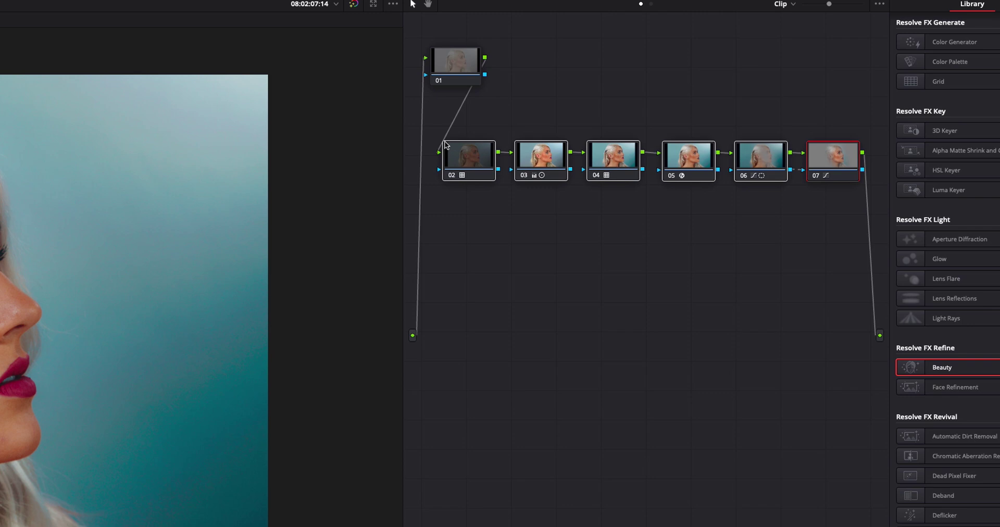
key(alt+d)
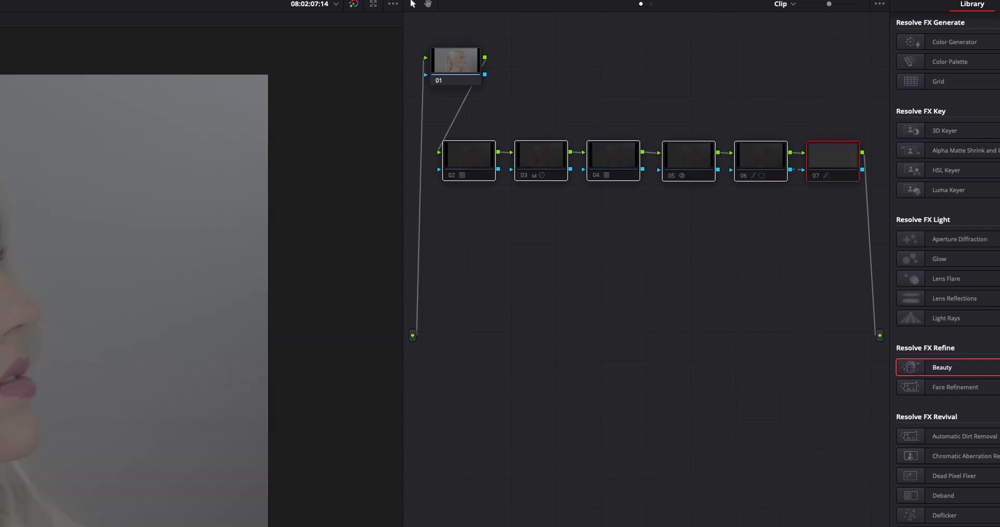
key(alt+d)
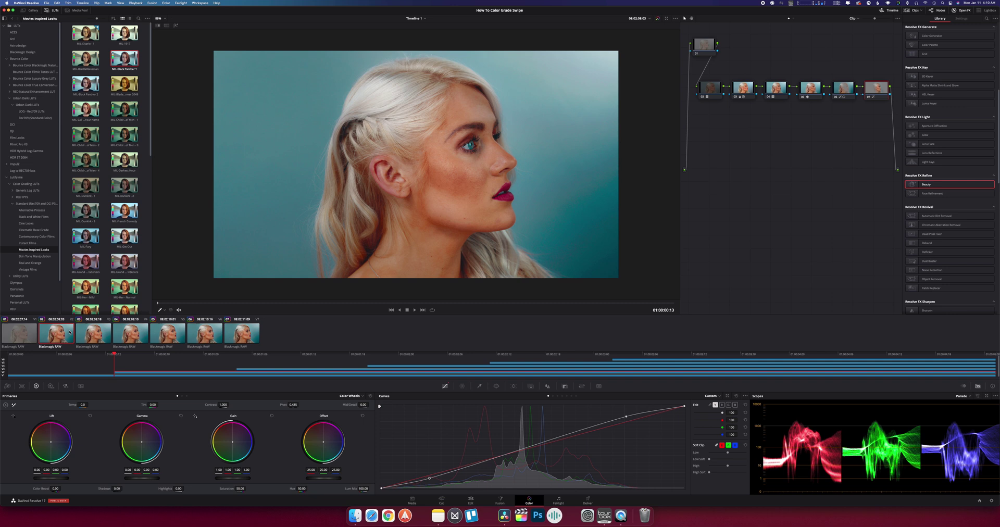
drag(869, 116, 745, 86)
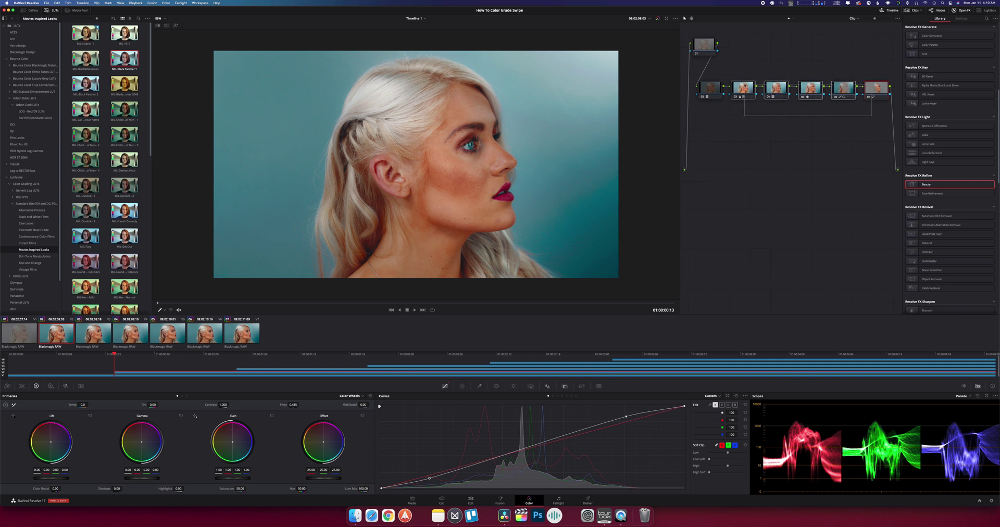
key(ctrl+d)
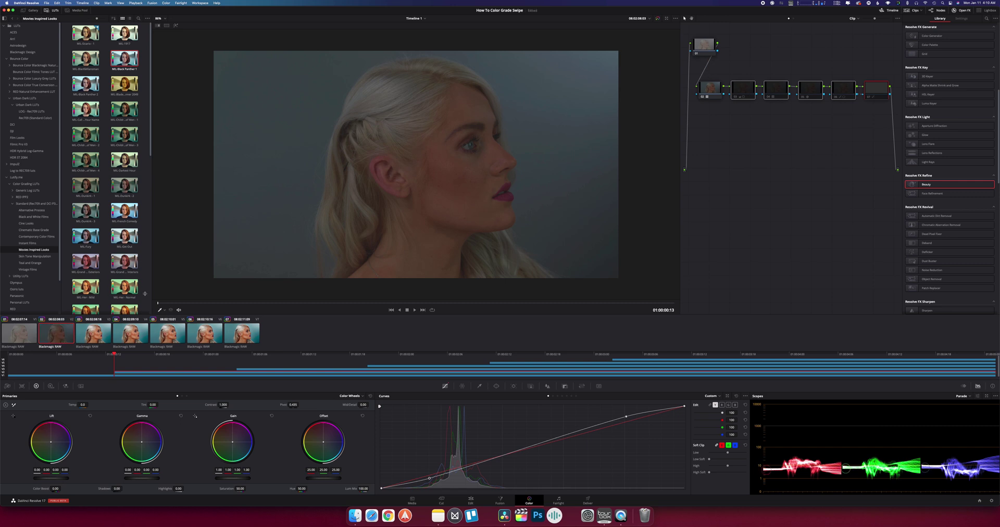
click(94, 330)
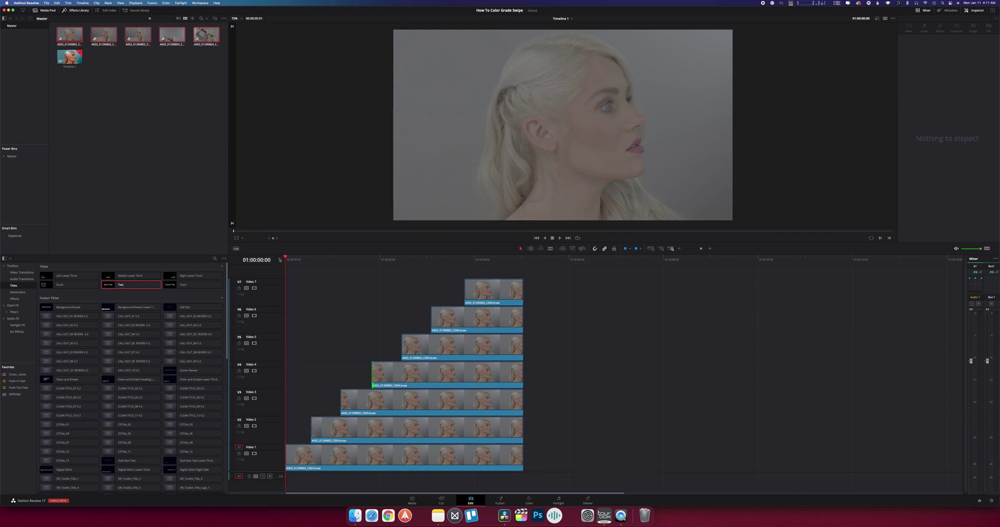
Play the stack, then select the Video 2 clip to load its Cropping values in the Inspector
key(space)
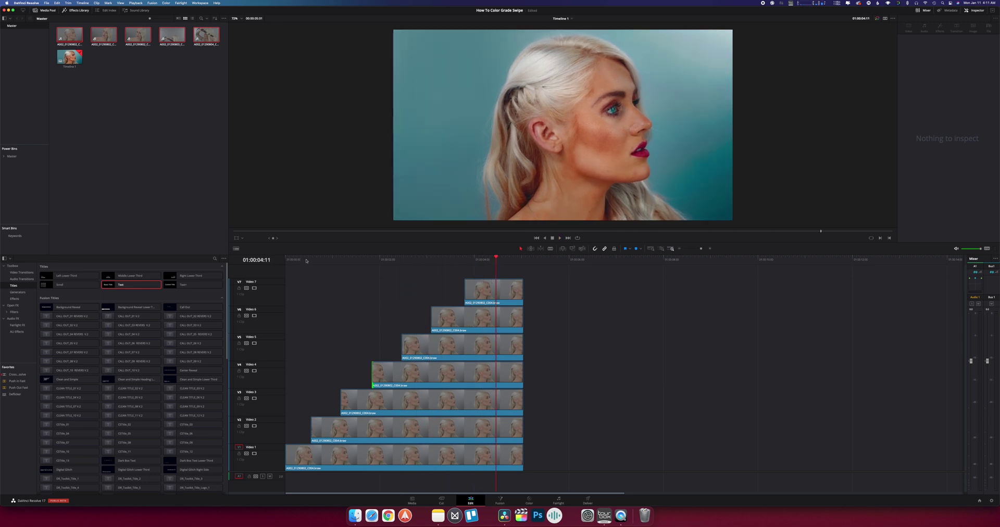
click(305, 259)
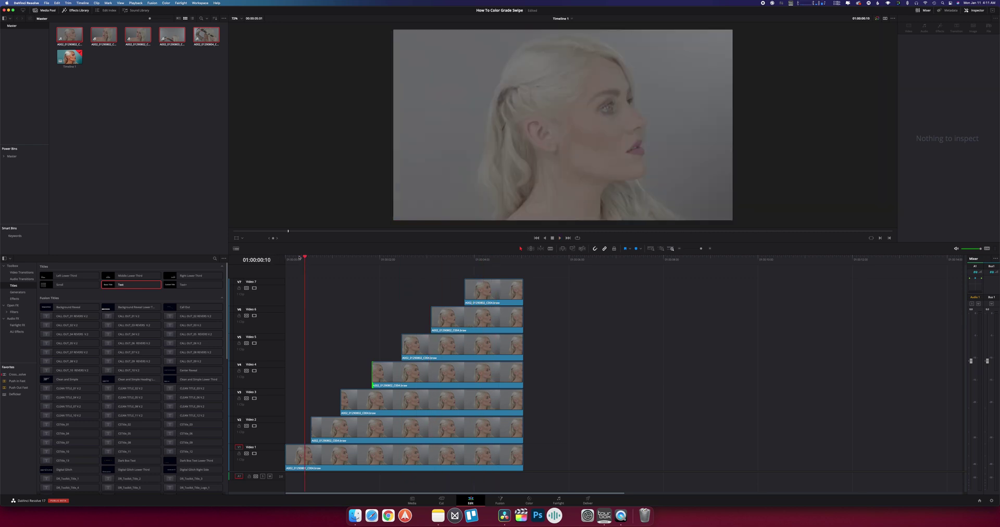
click(310, 258)
click(328, 428)
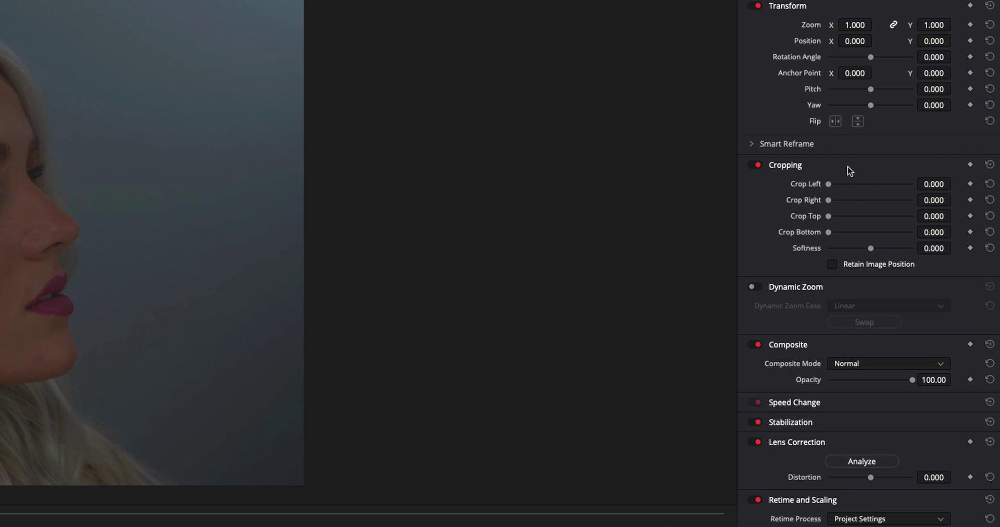
Keyframe the Video 2 clip's Crop Left from fully cropped back down so it sweeps in
drag(827, 185, 923, 187)
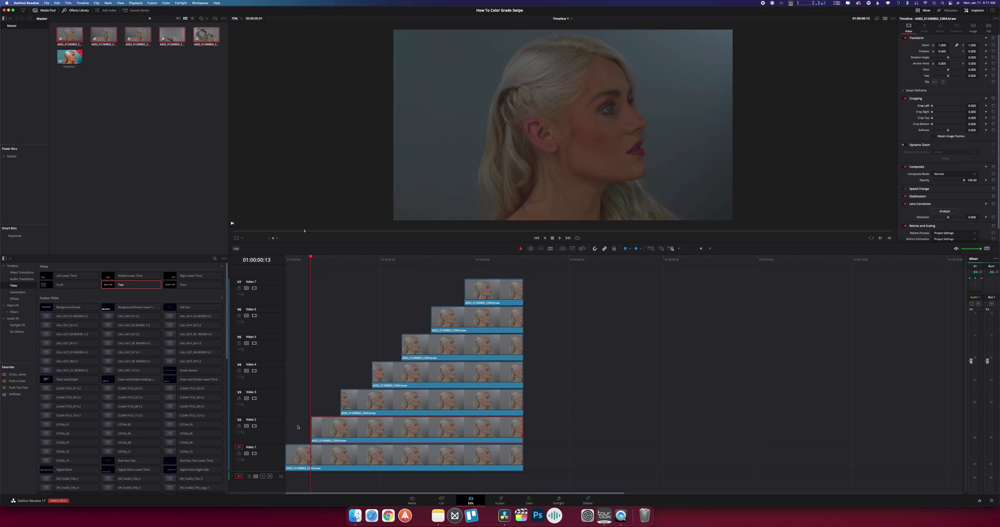
drag(932, 106, 968, 105)
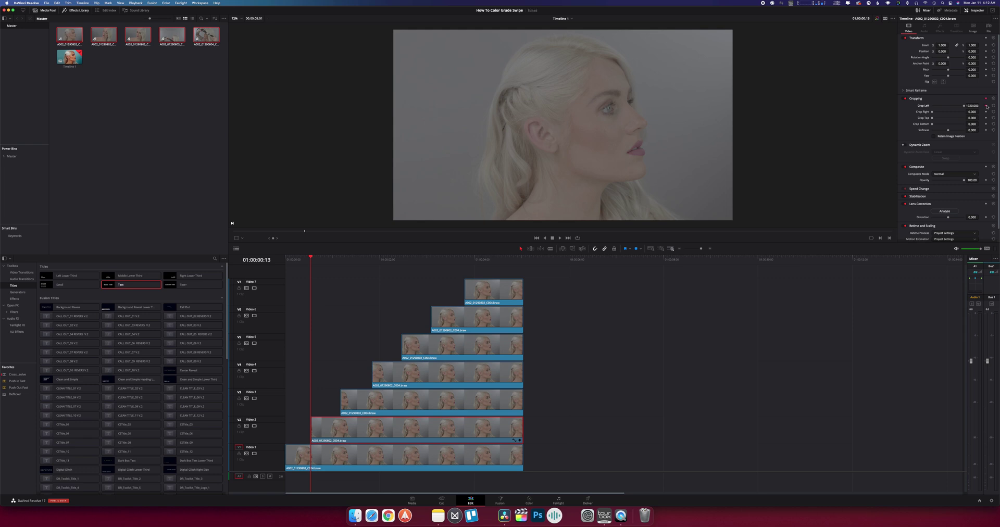
key(Right)
key(Right)
key(Right)
key(Right)
key(Right)
key(Right)
key(Right)
key(Right)
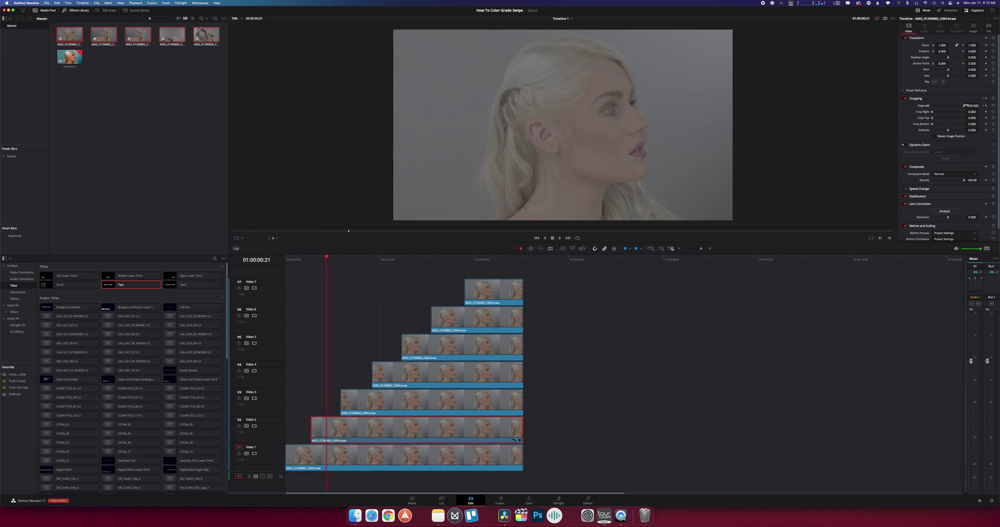
drag(964, 107, 919, 104)
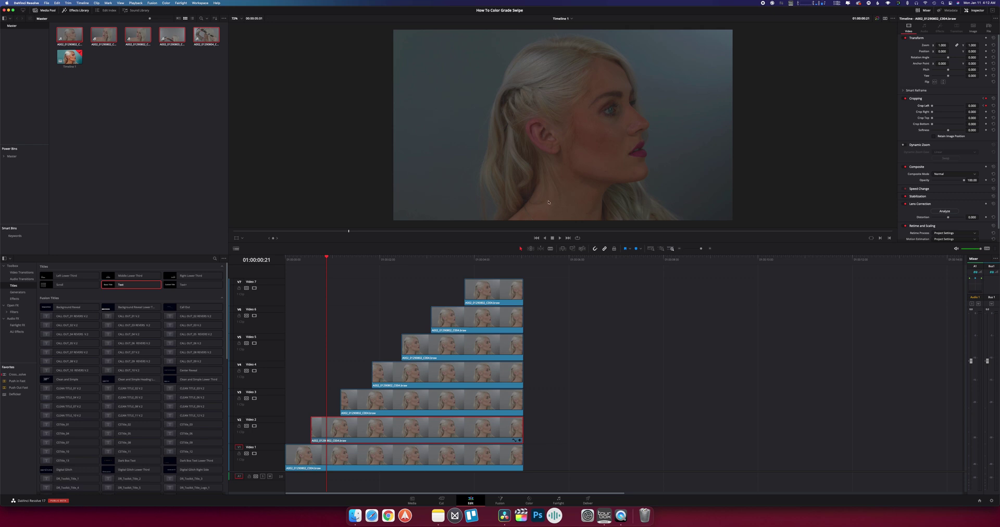
Crop the Video 3 clip fully from the left, keyframe it, and return the playhead to the start
click(357, 395)
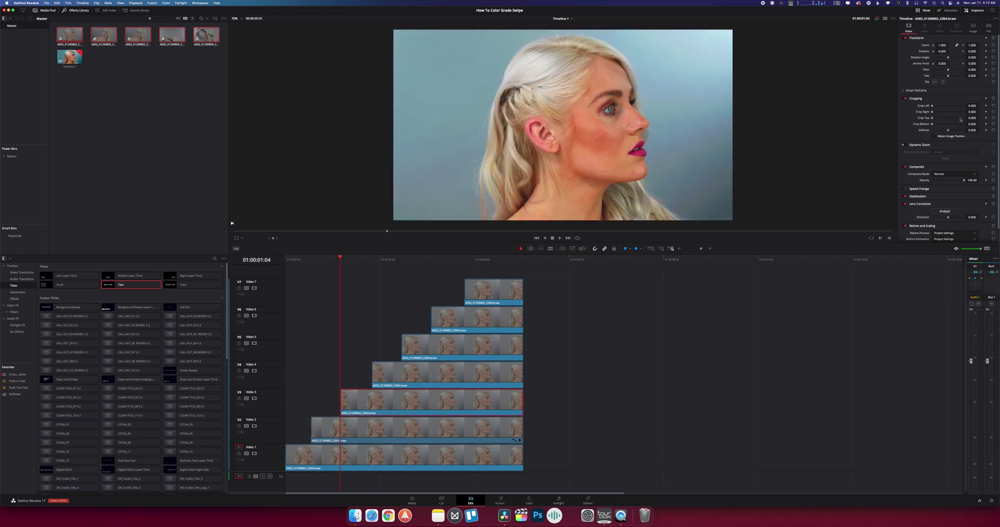
drag(931, 106, 979, 108)
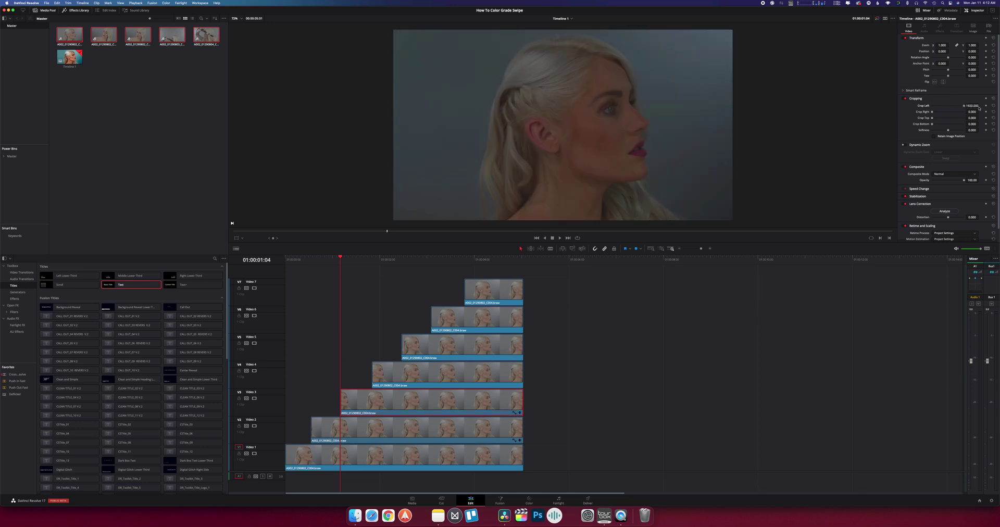
click(985, 107)
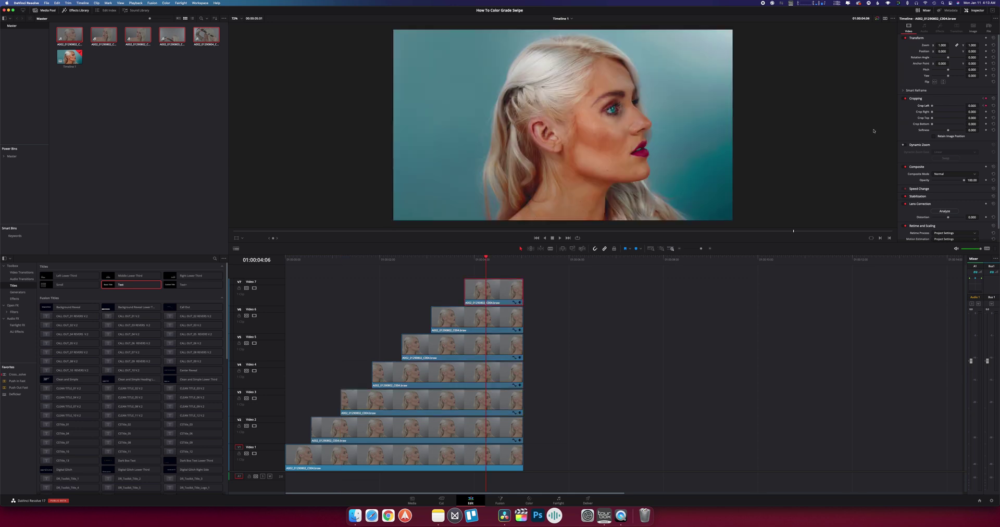
drag(304, 262, 281, 260)
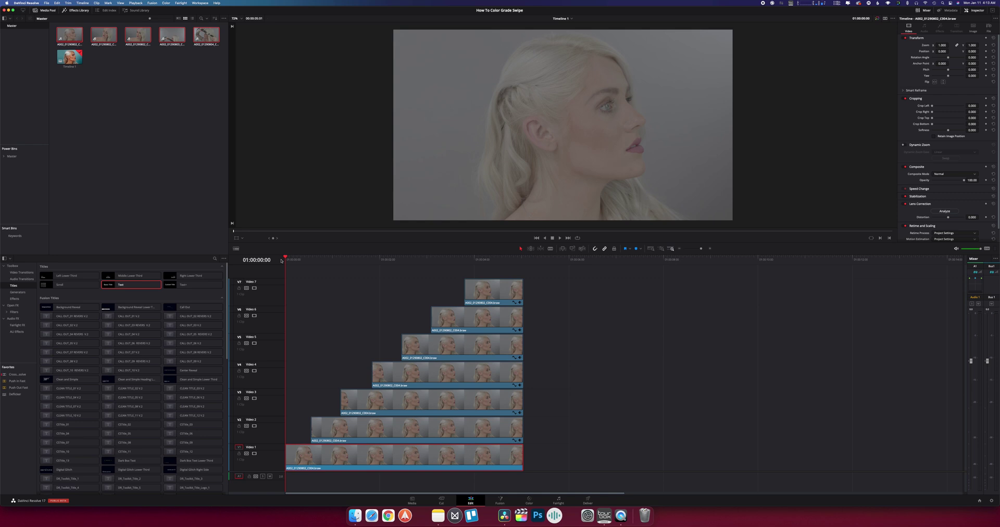
key(space)
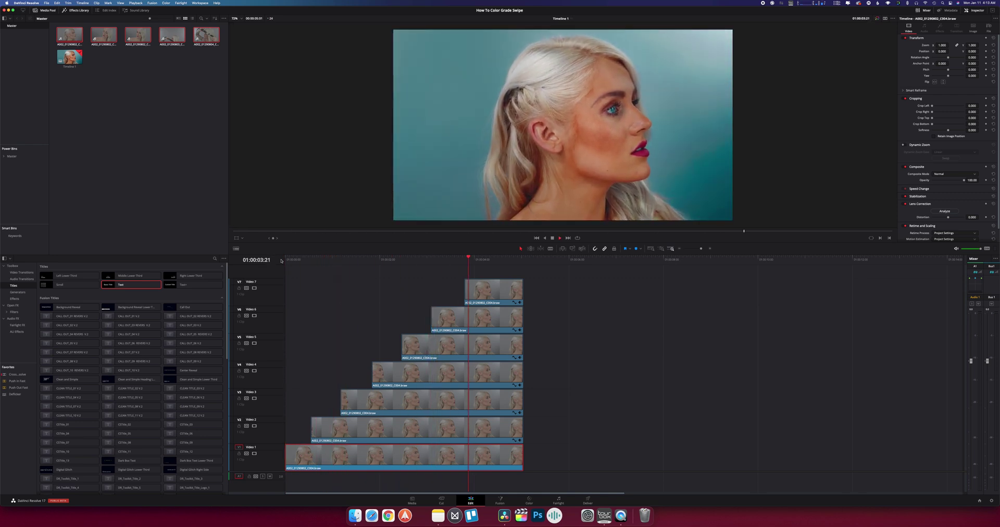
key(space)
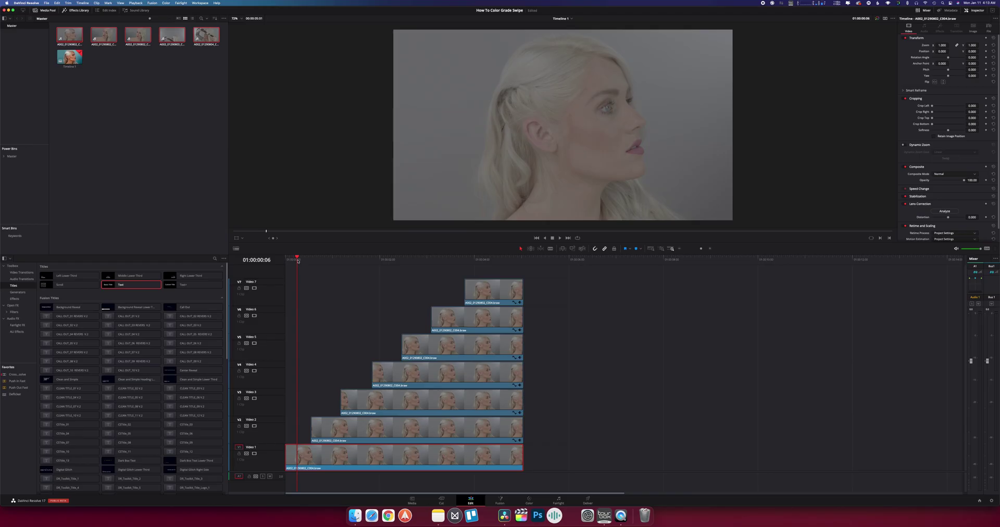
key(space)
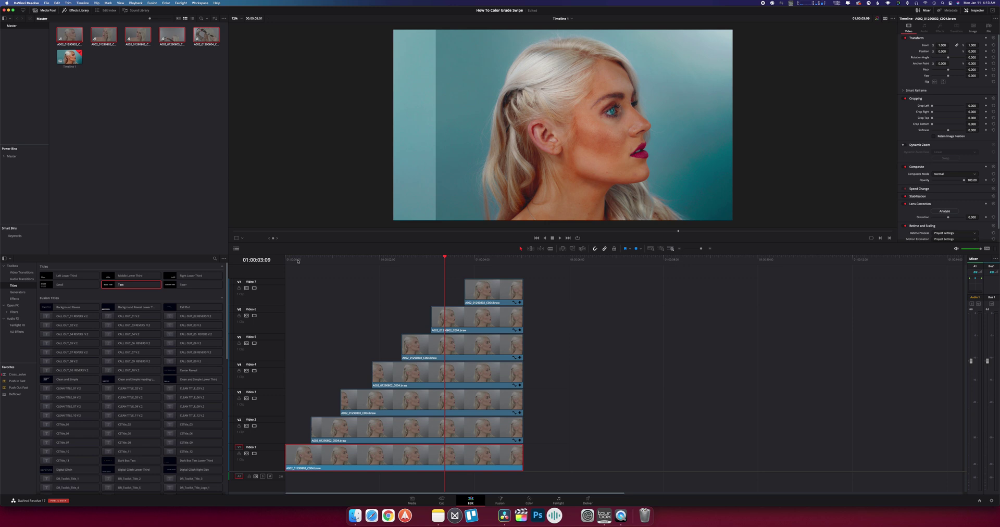
key(Left)
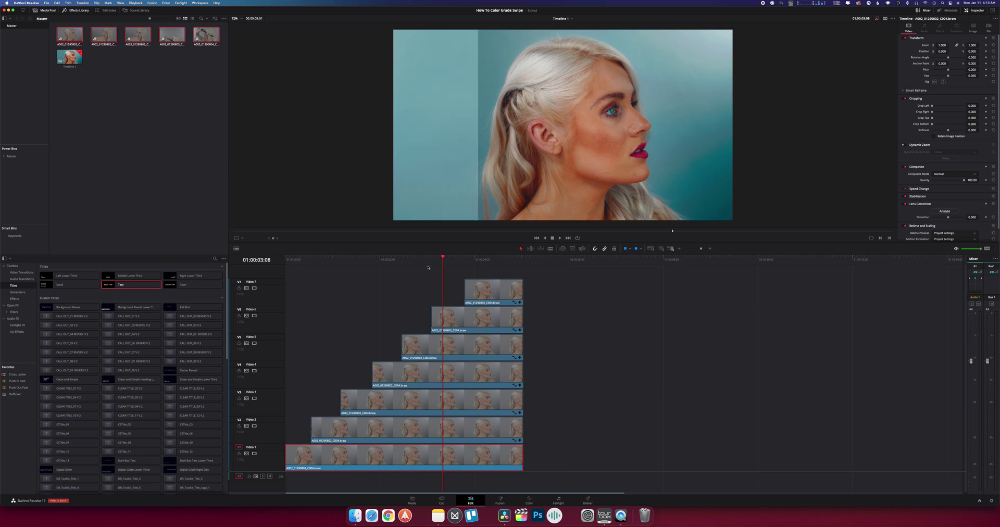
key(Left)
key(Right)
click(323, 258)
key(space)
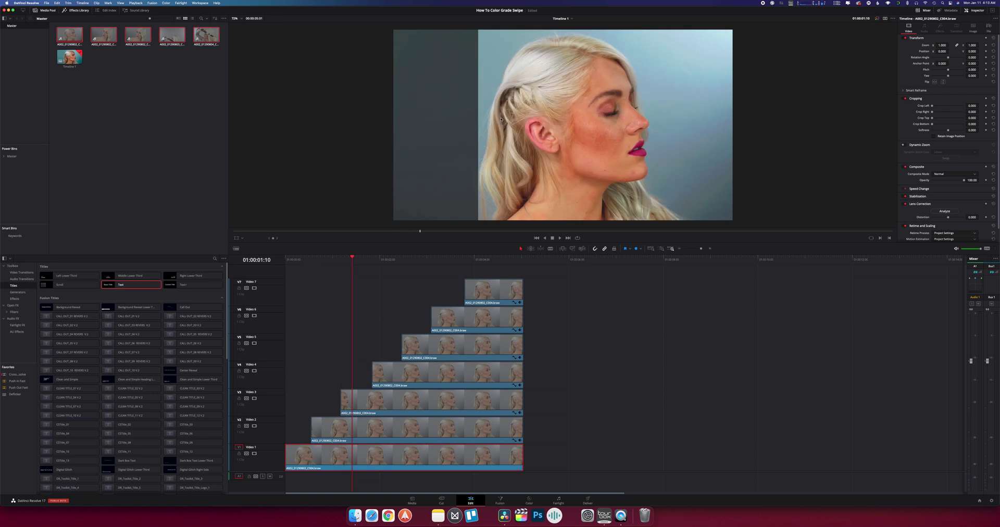
key(space)
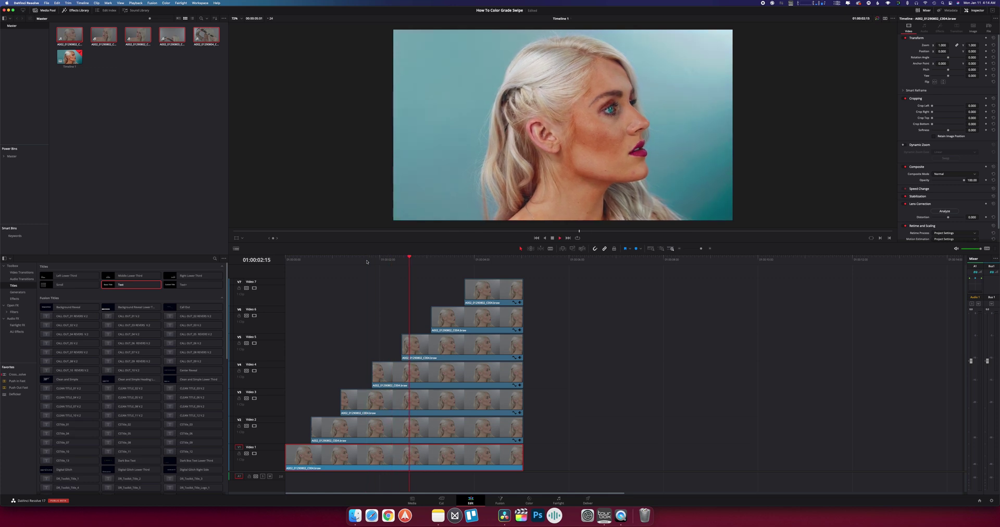
key(space)
key(Left)
key(Left)
key(Left)
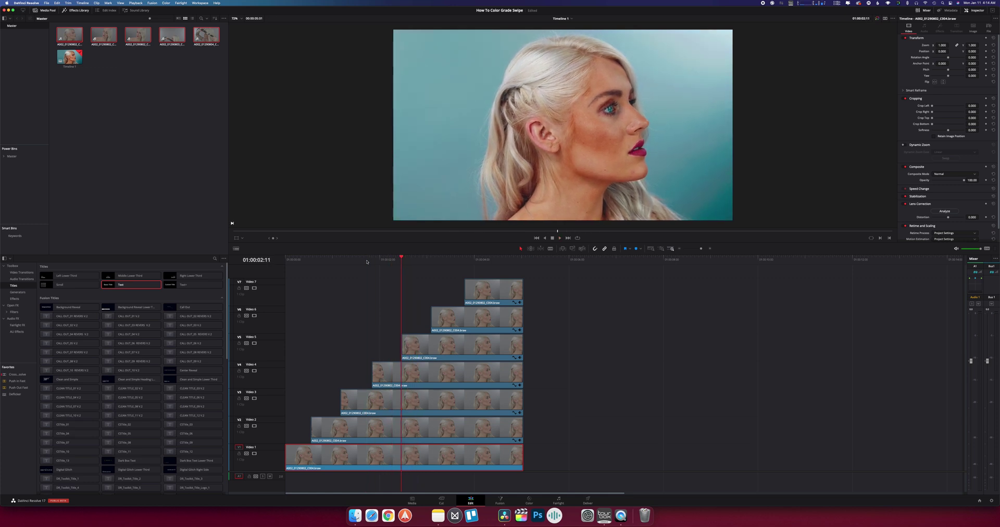
key(Right)
key(Right)
key(Left)
key(Left)
key(Left)
key(Left)
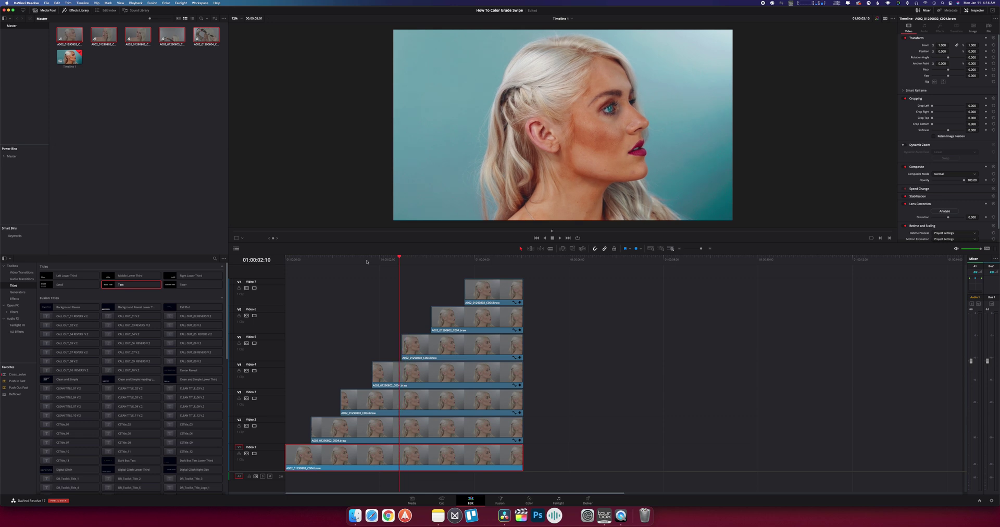
key(Right)
key(Right)
key(Left)
key(Left)
key(Left)
key(Left)
key(Left)
key(Left)
key(Left)
key(Left)
key(Left)
key(Left)
key(Left)
key(Left)
key(Left)
key(Left)
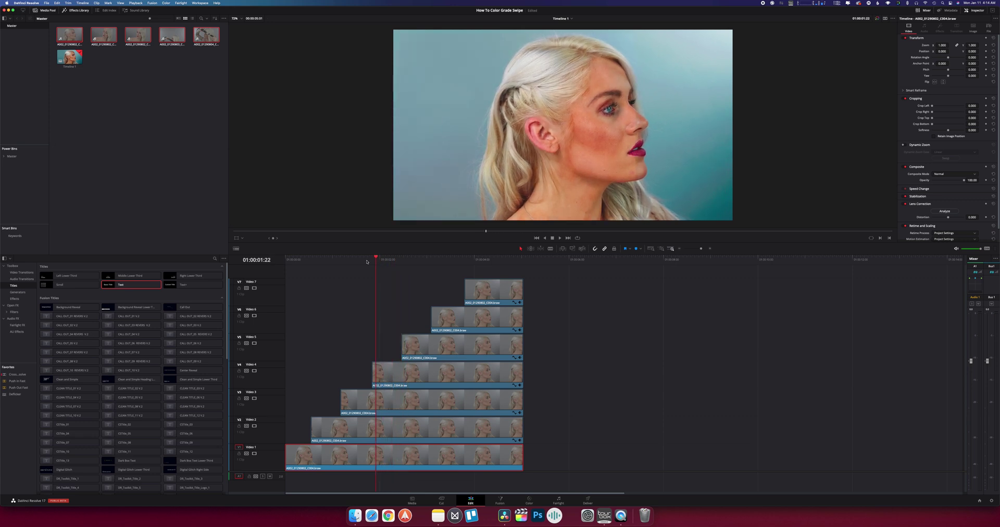
key(Right)
key(Right)
key(Right)
key(Right)
key(Right)
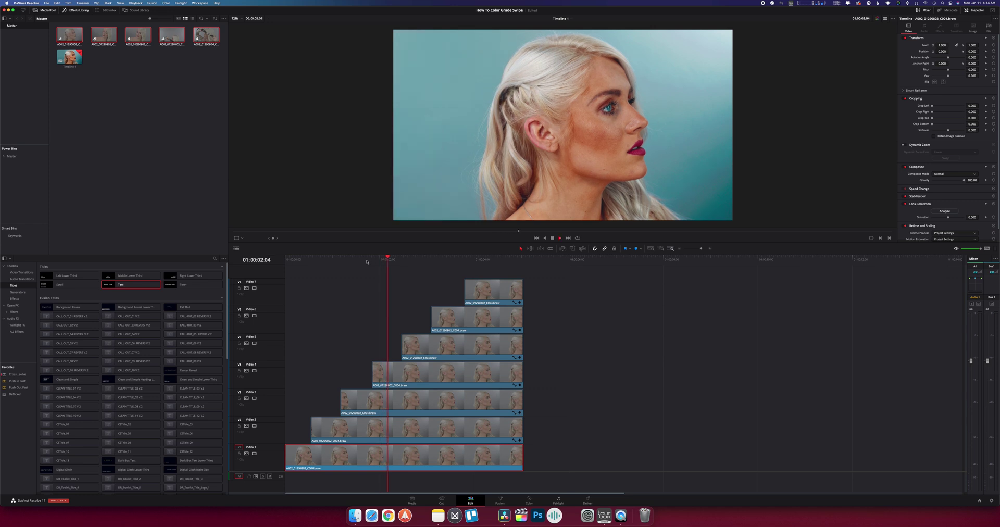
key(space)
Scrub the grade swipe, then drop a Text title onto a new Video 8 track
click(381, 260)
mouse_move(382, 261)
mouse_down()
mouse_move(341, 263)
mouse_move(361, 264)
mouse_up()
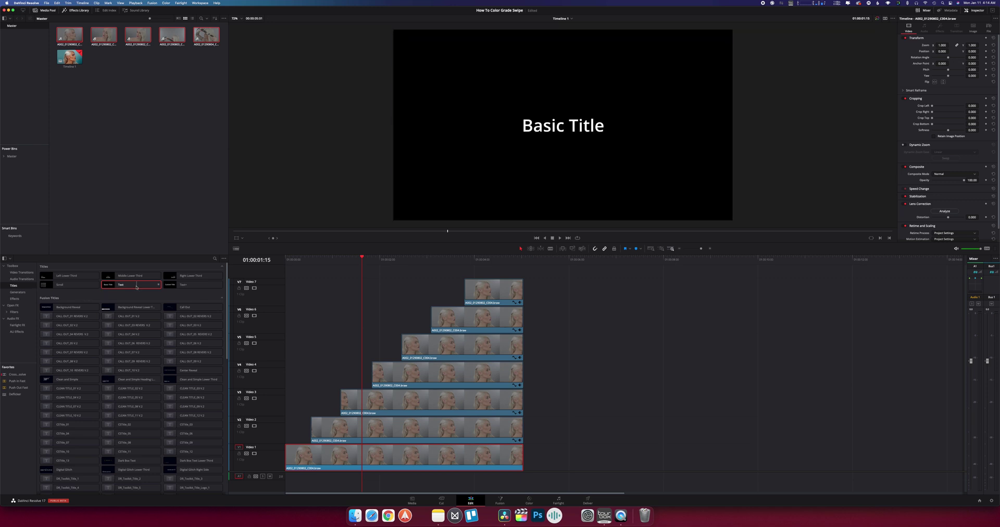
drag(133, 284, 310, 269)
click(319, 259)
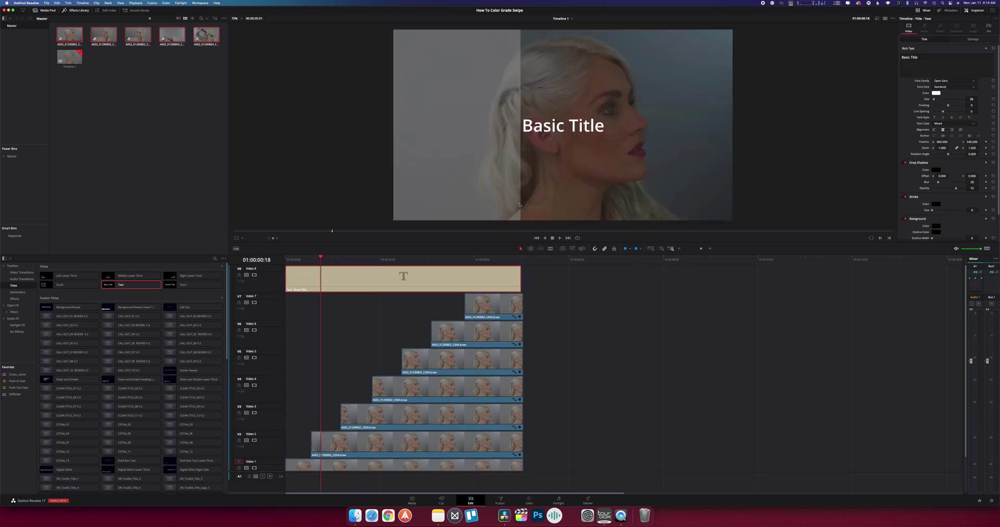
Lower the title's Position Y to the frame bottom and play back the titled sequence
drag(967, 142, 862, 146)
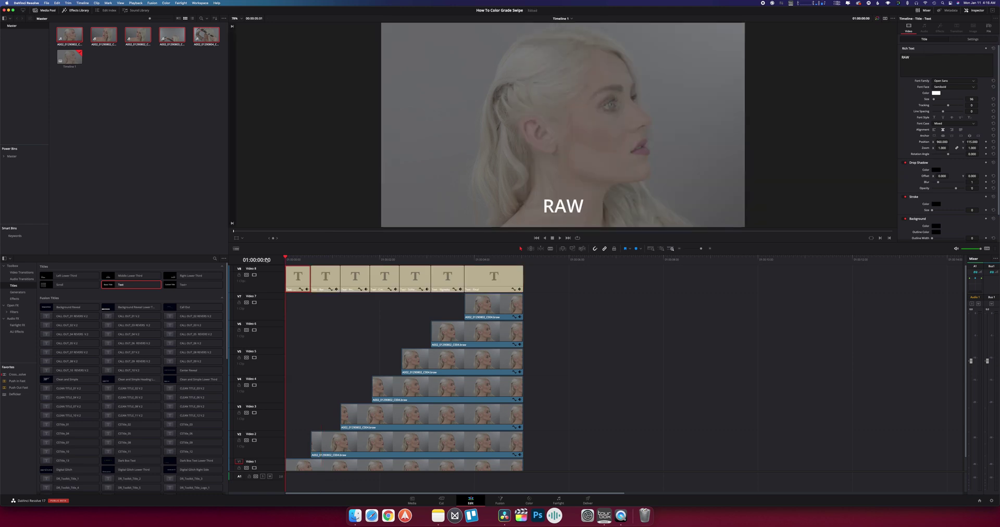
key(space)
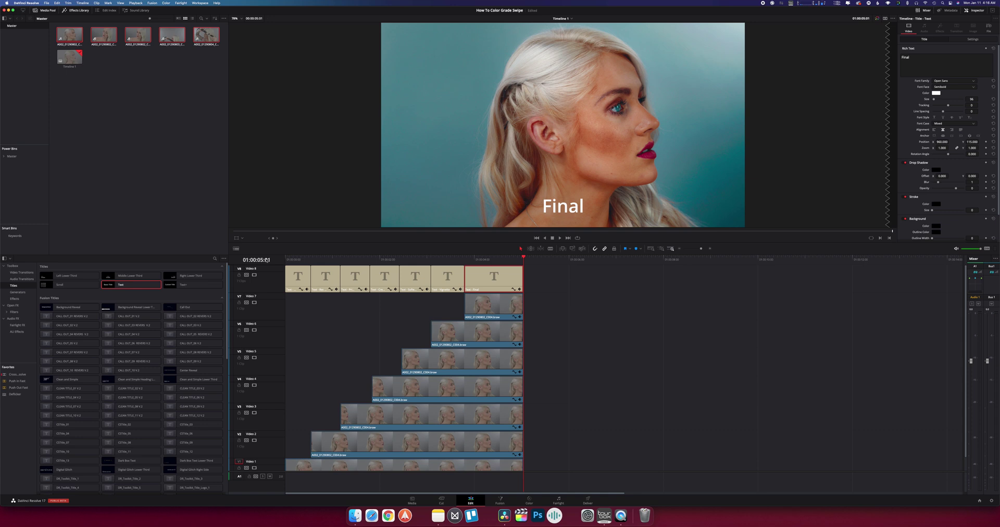
drag(442, 260, 319, 260)
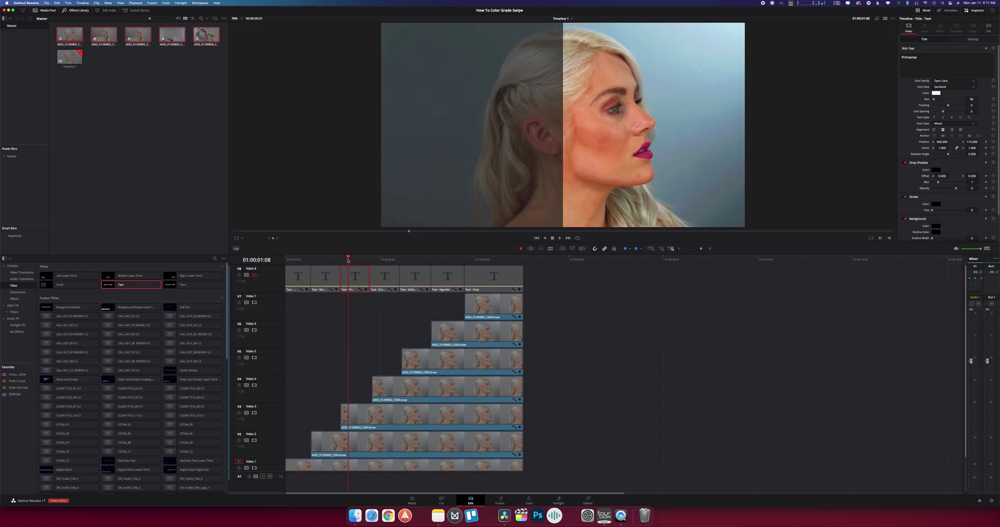
Select the Video 3 clip to show its Crop Left (960) and Softness (0.000) controls
click(364, 411)
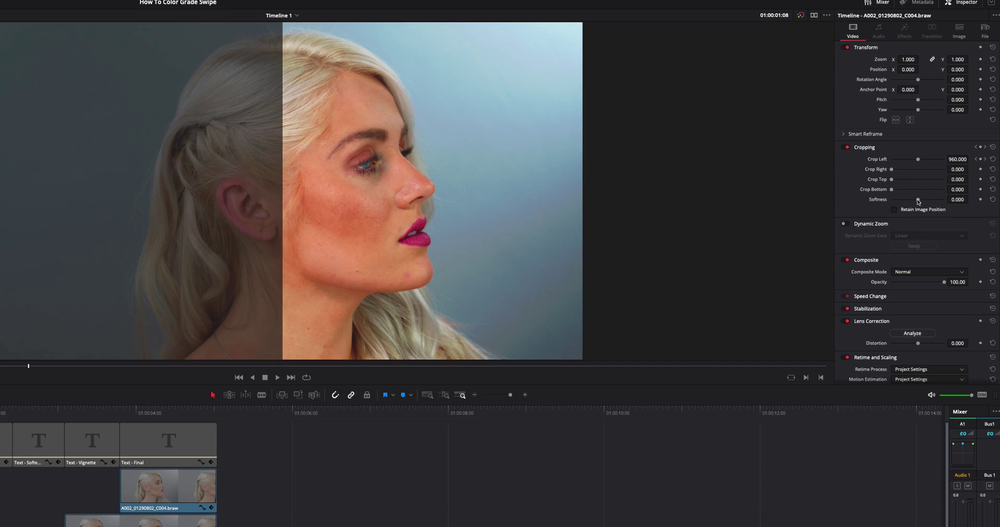
Raise the Cropping Softness slider at both crop keyframes to feather the swipe edge
drag(919, 201, 943, 198)
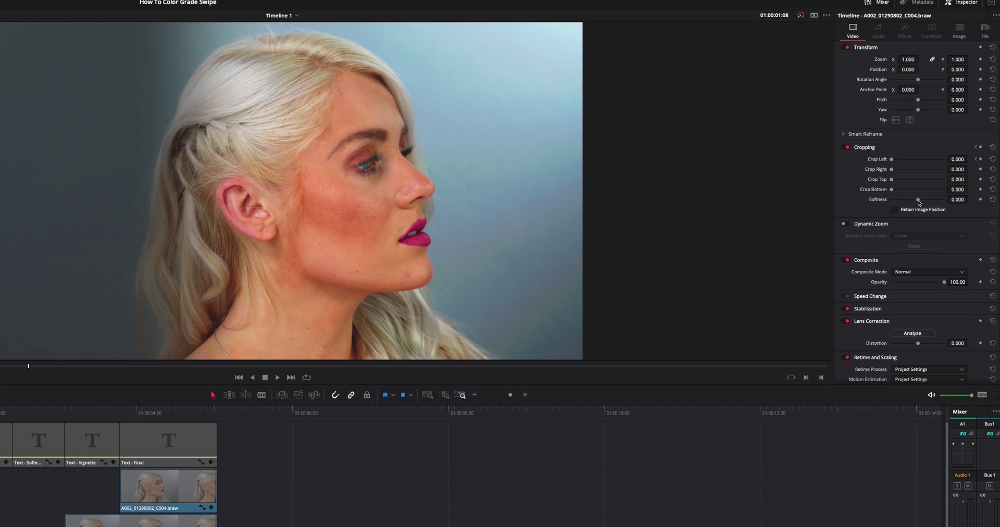
drag(918, 199, 943, 199)
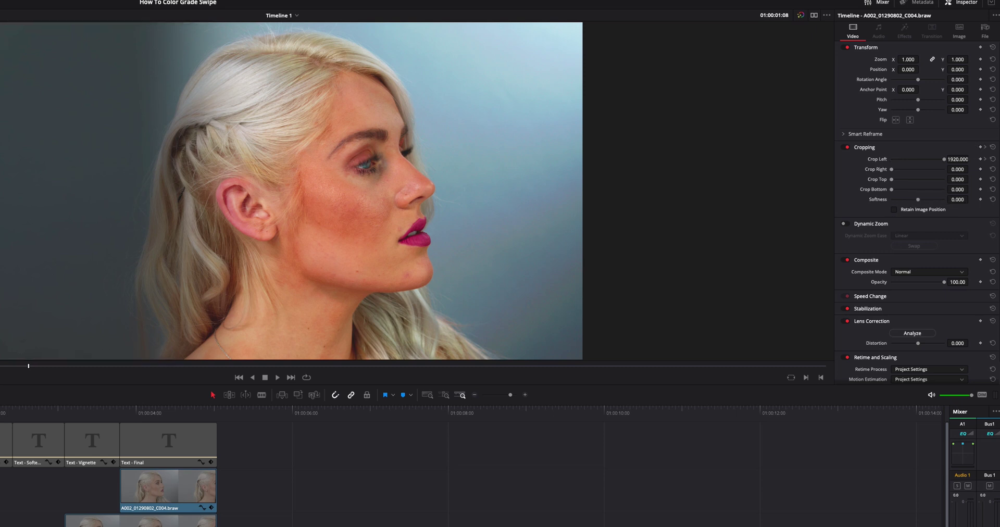